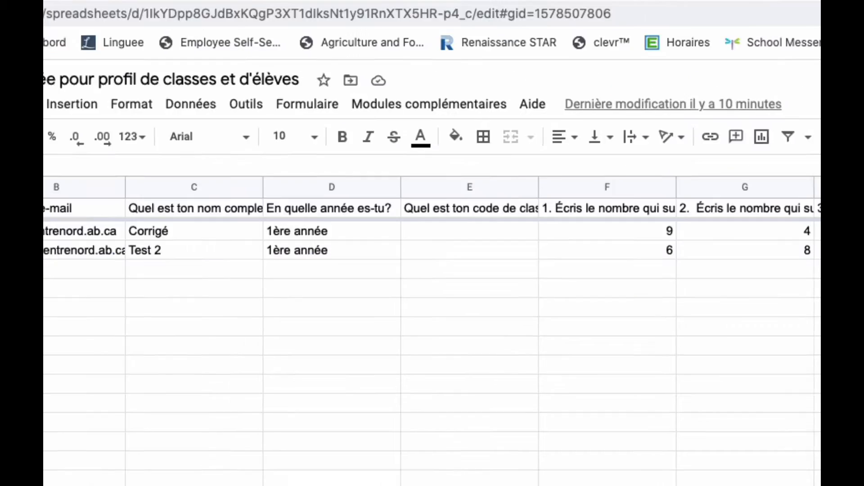
{"action": "double_click", "coordinate": [252, 476]}
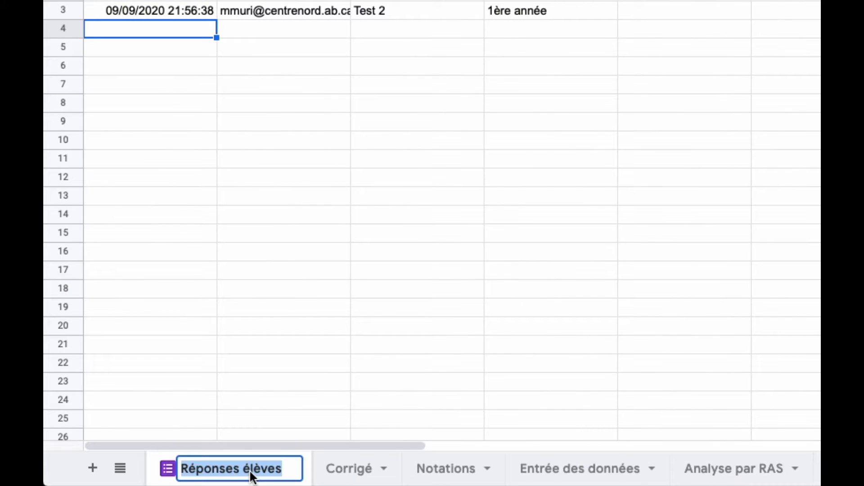
{"action": "double_click", "coordinate": [259, 464]}
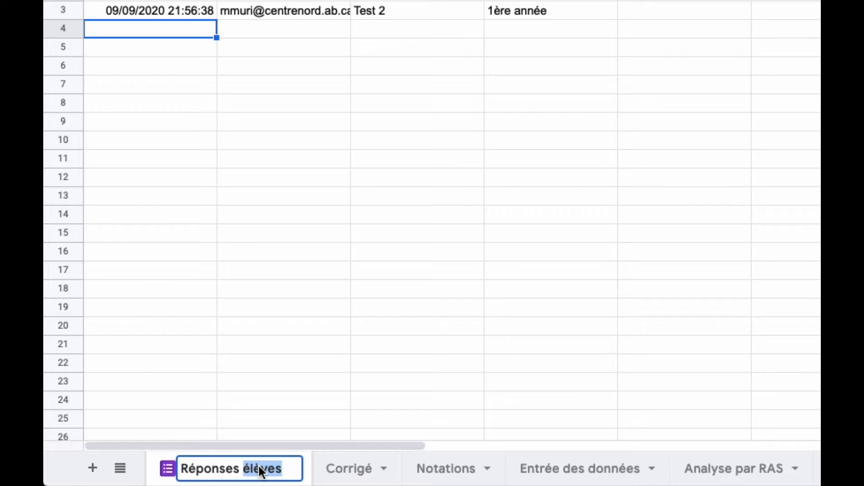
{"action": "left_click", "coordinate": [442, 271]}
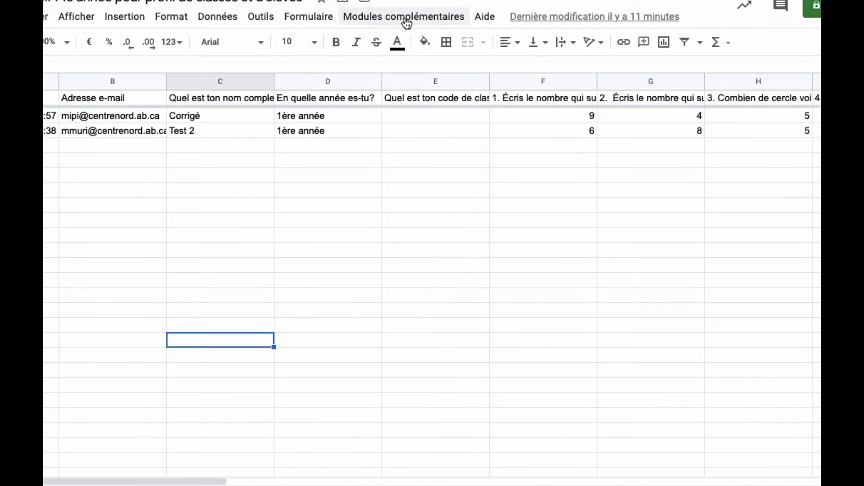
Step: Browse the G Suite Marketplace for Sheets-compatible add-ons such as Flubaroo, and close it without installing anything
{"action": "left_click", "coordinate": [407, 22]}
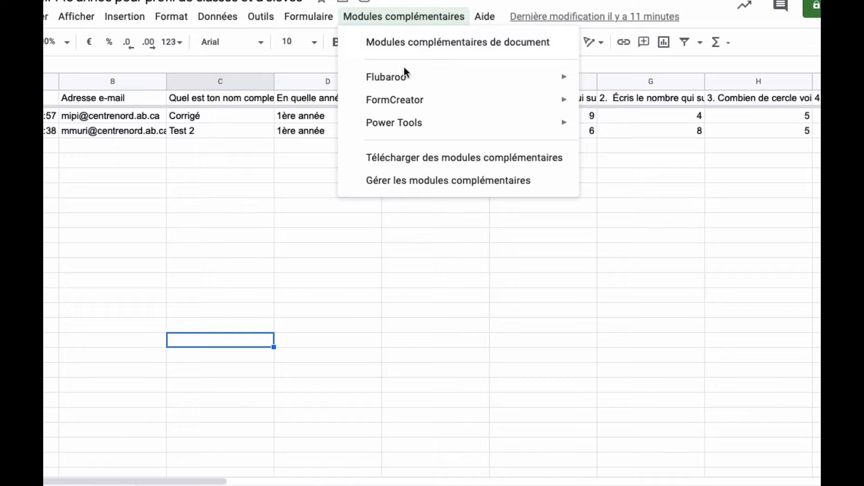
{"action": "mouse_move", "coordinate": [404, 80]}
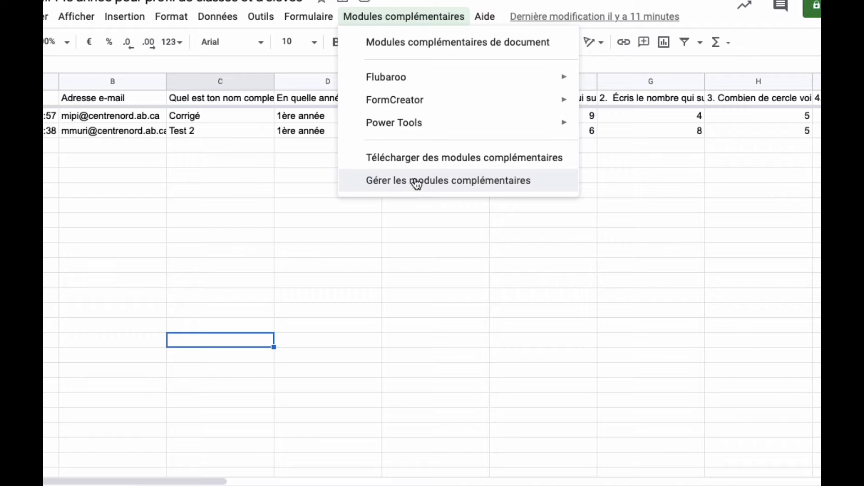
{"action": "left_click", "coordinate": [383, 21]}
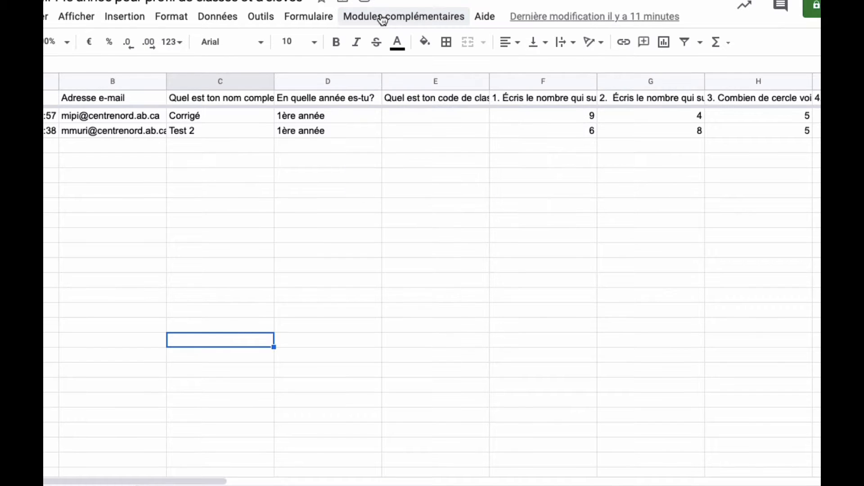
{"action": "left_click", "coordinate": [383, 18]}
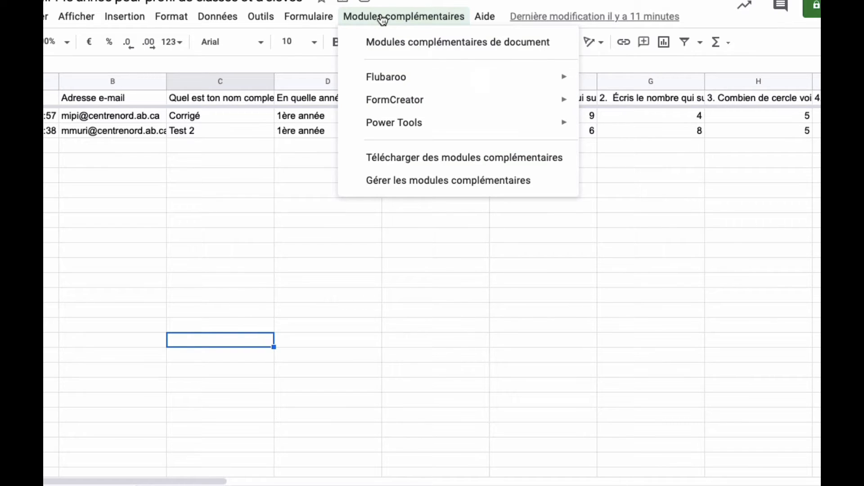
{"action": "left_click", "coordinate": [398, 163]}
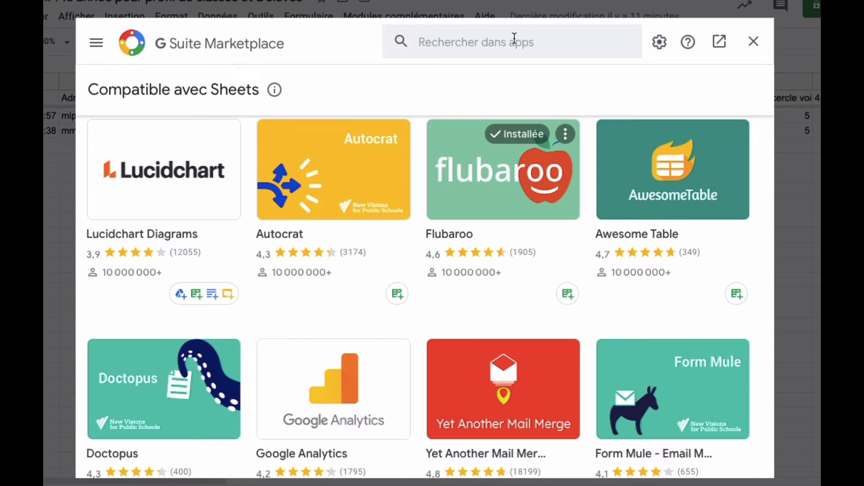
{"action": "left_click", "coordinate": [515, 38]}
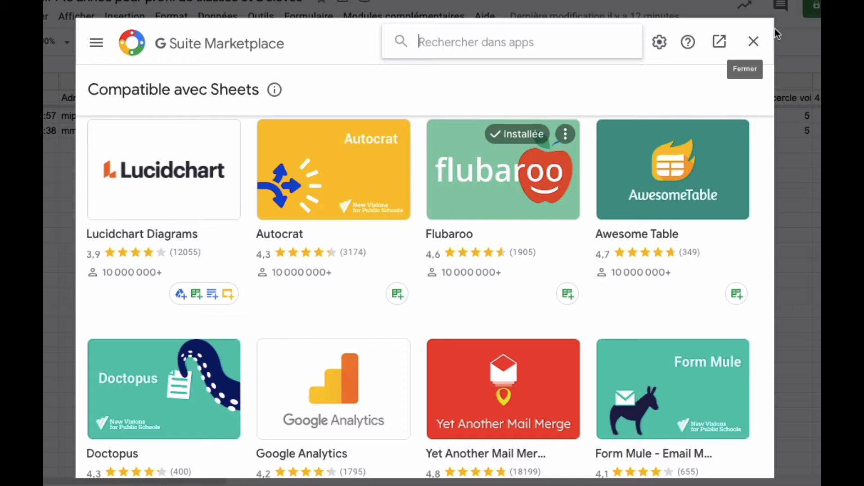
{"action": "left_click", "coordinate": [754, 41]}
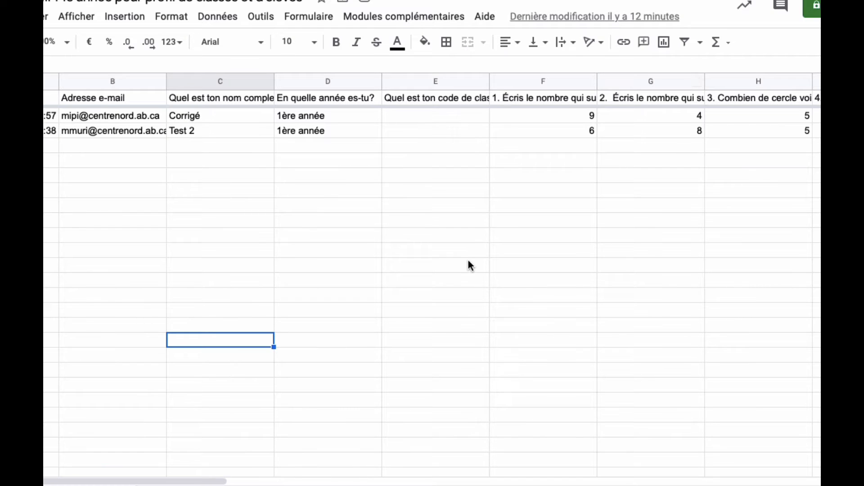
{"action": "left_click", "coordinate": [390, 18]}
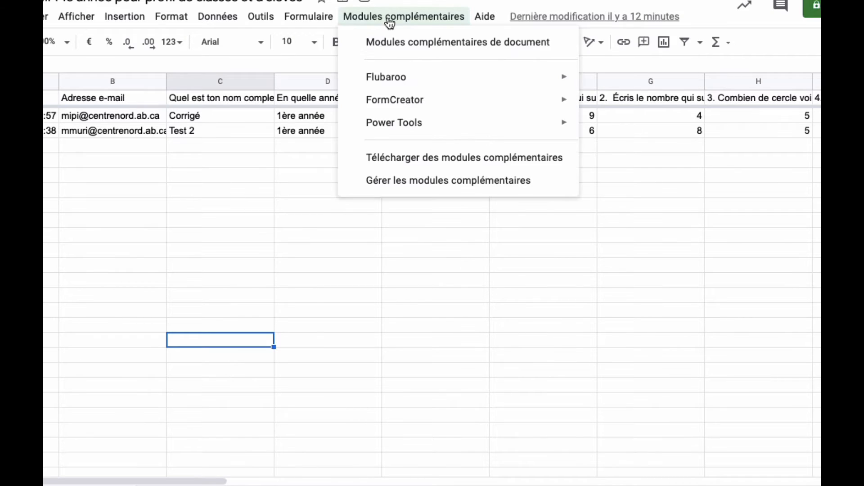
{"action": "mouse_move", "coordinate": [380, 79]}
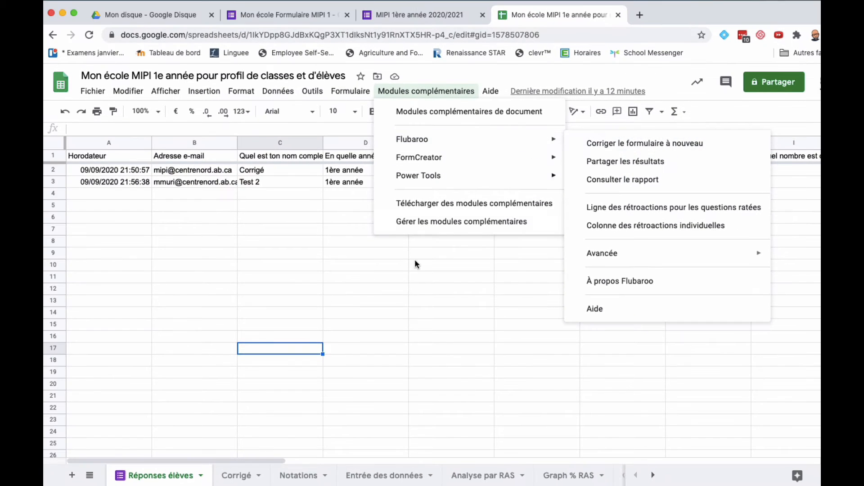
{"action": "left_click", "coordinate": [420, 282]}
{"action": "left_click", "coordinate": [277, 279]}
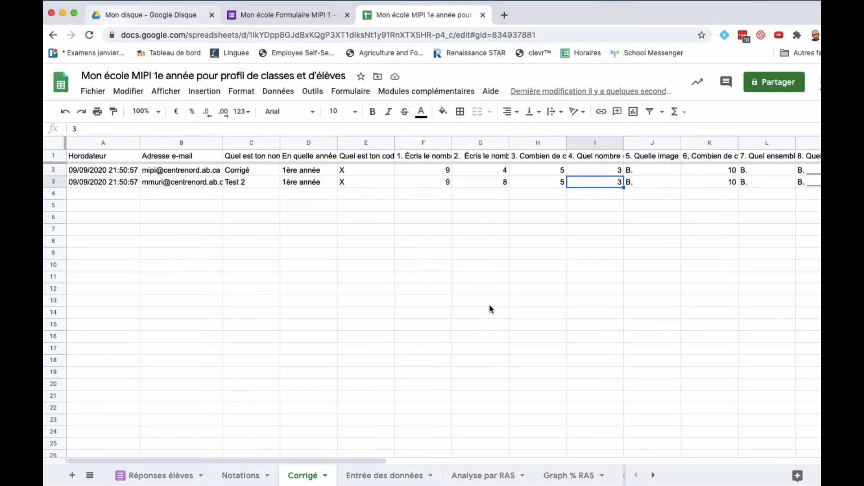
Step: Submit Flubaroo's advanced options with clearing the 'Grades' sheet instead of deleting it enabled for regrading
{"action": "left_click", "coordinate": [425, 91]}
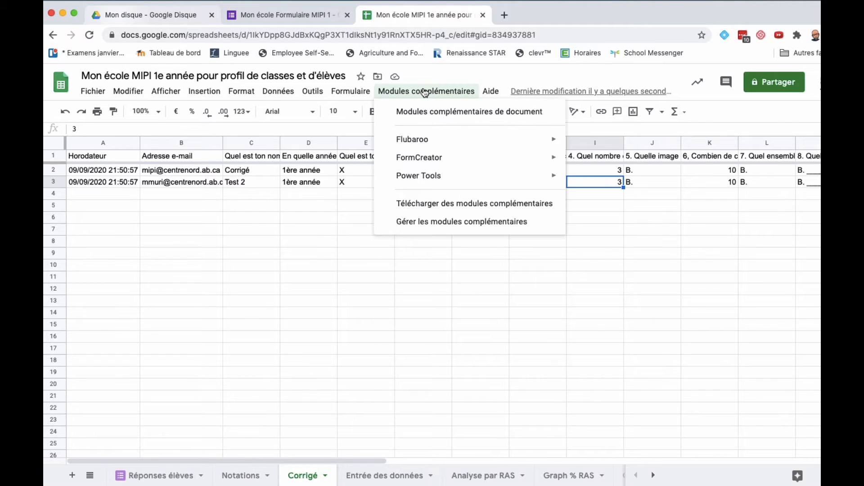
{"action": "mouse_move", "coordinate": [417, 145]}
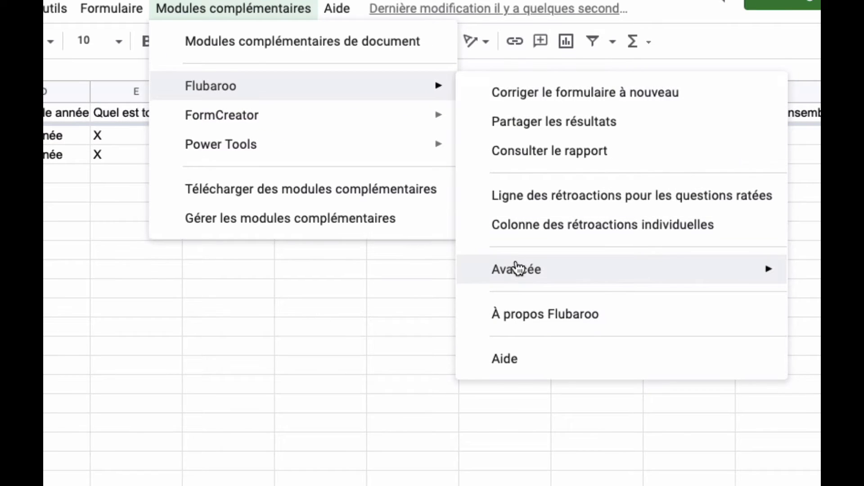
{"action": "mouse_move", "coordinate": [517, 269]}
{"action": "left_click", "coordinate": [205, 276]}
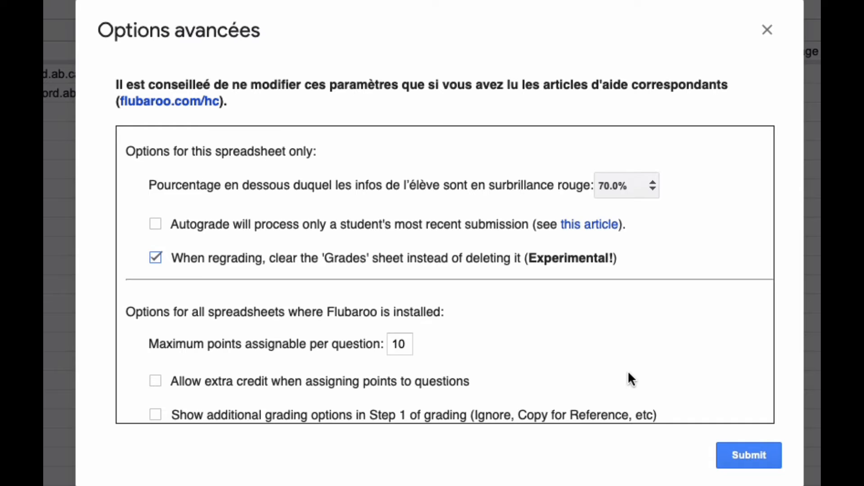
{"action": "left_click", "coordinate": [754, 453]}
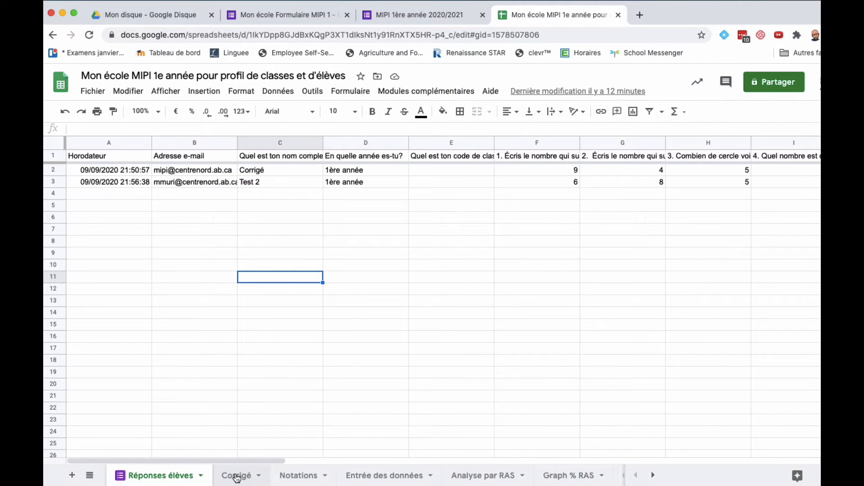
Step: Copy the answer-key row from the Corrigé sheet and select row 4 of the Réponses élèves sheet
{"action": "left_click", "coordinate": [237, 476]}
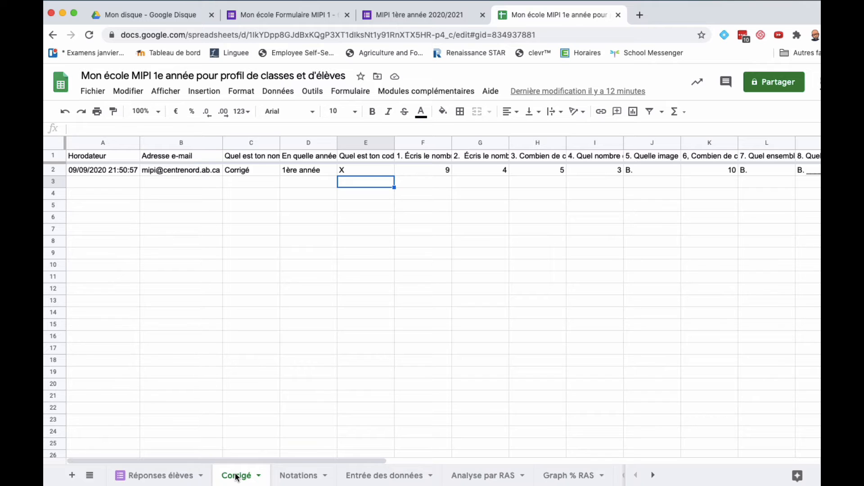
{"action": "left_click", "coordinate": [100, 179]}
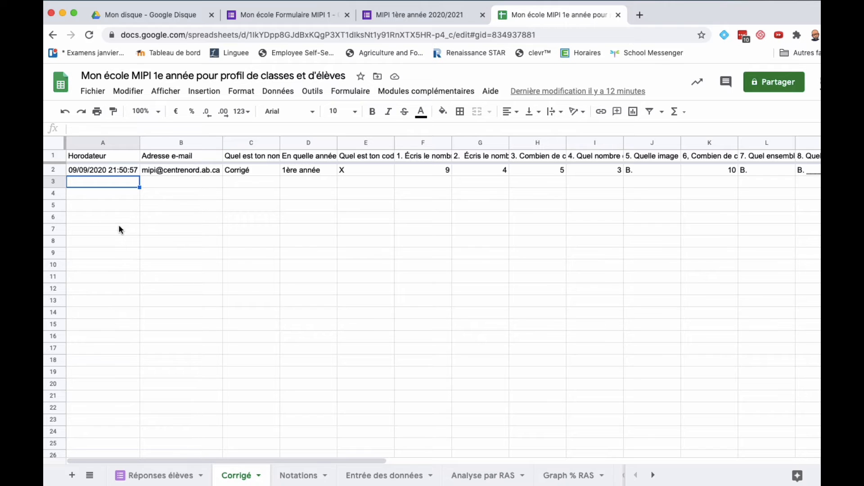
{"action": "left_click", "coordinate": [50, 170]}
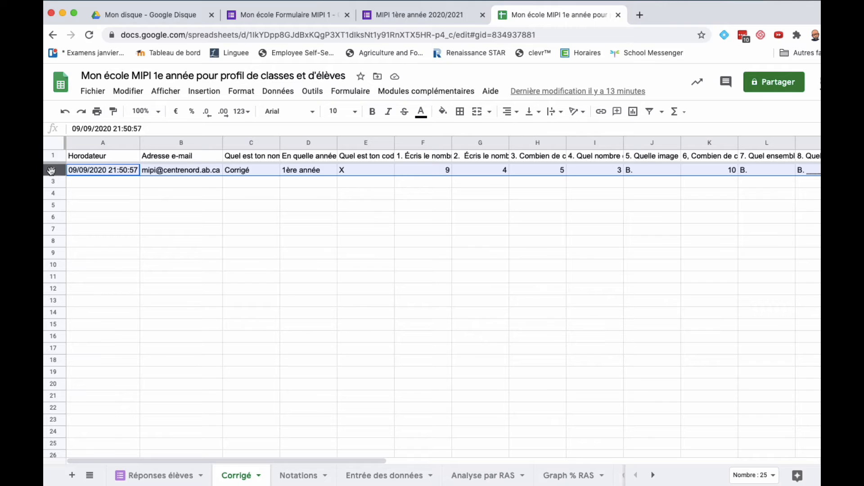
{"action": "key", "text": "super+c"}
{"action": "left_click", "coordinate": [163, 478]}
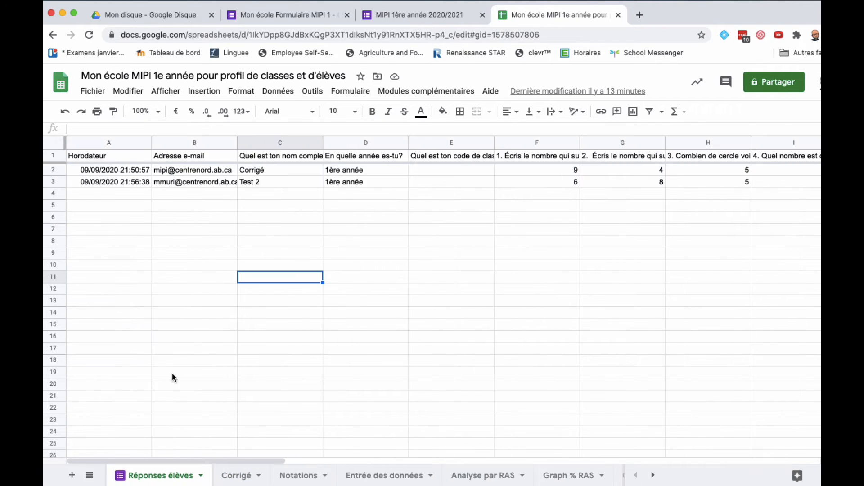
{"action": "left_click", "coordinate": [51, 193]}
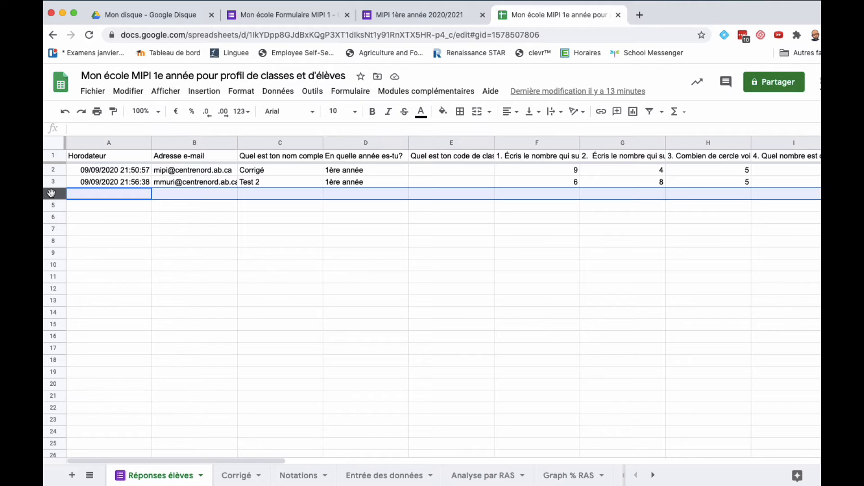
Step: Review the Corrigé and Test 2 entries in the Réponses élèves sheet and check the answer-key row in the Corrigé sheet
{"action": "left_click", "coordinate": [131, 194]}
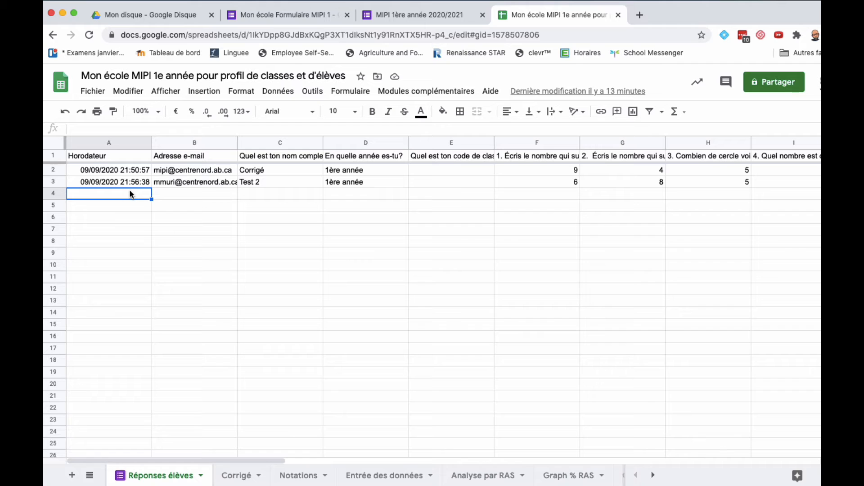
{"action": "key", "text": "Up"}
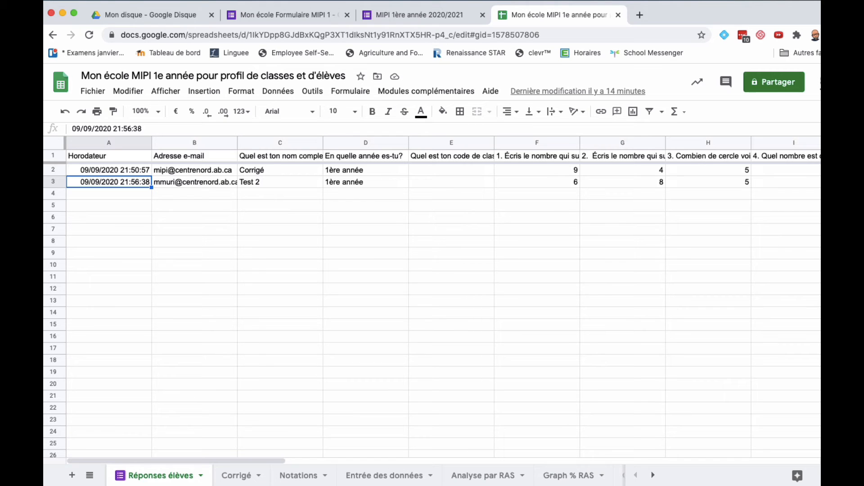
{"action": "key", "text": "Up"}
{"action": "key", "text": "Right"}
{"action": "key", "text": "Right"}
{"action": "key", "text": "Right"}
{"action": "key", "text": "Left"}
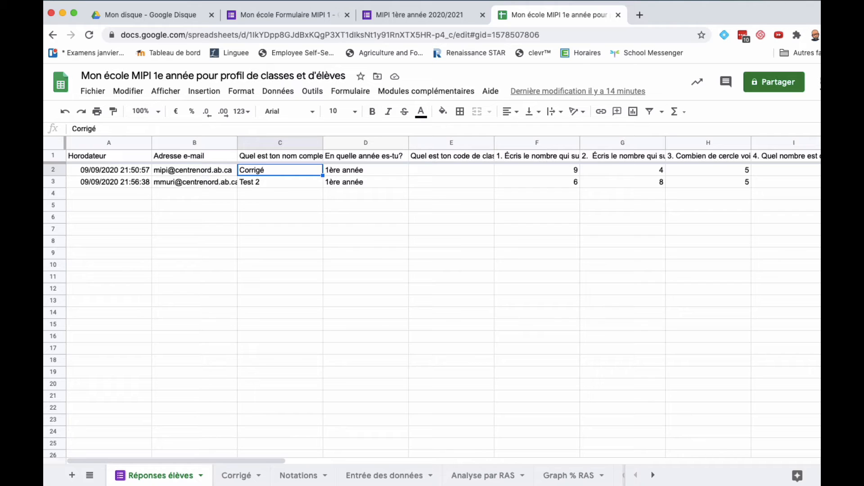
{"action": "key", "text": "Down"}
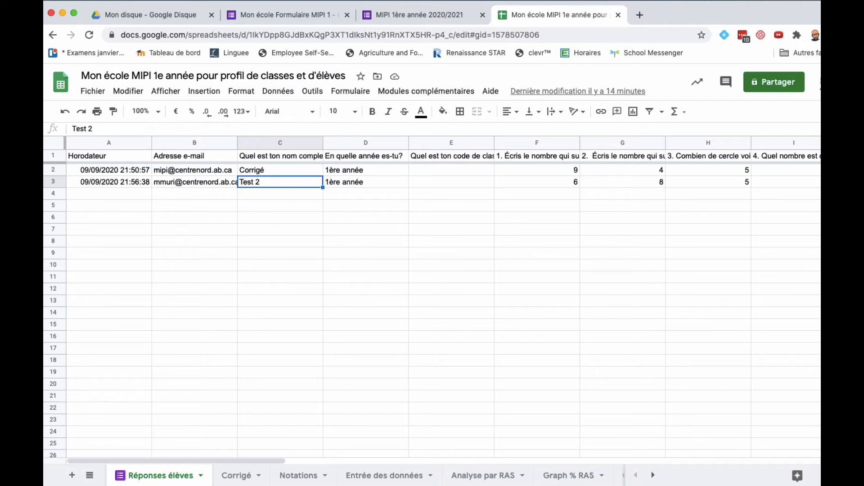
{"action": "left_click", "coordinate": [240, 479]}
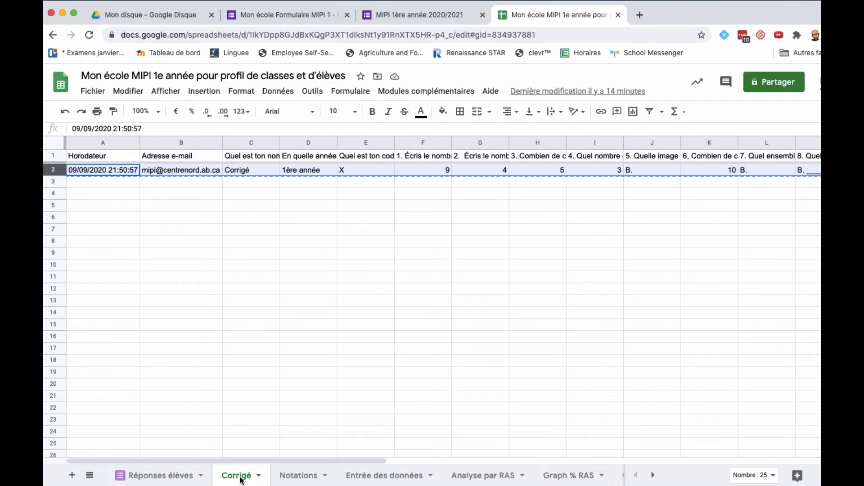
{"action": "left_click", "coordinate": [217, 292]}
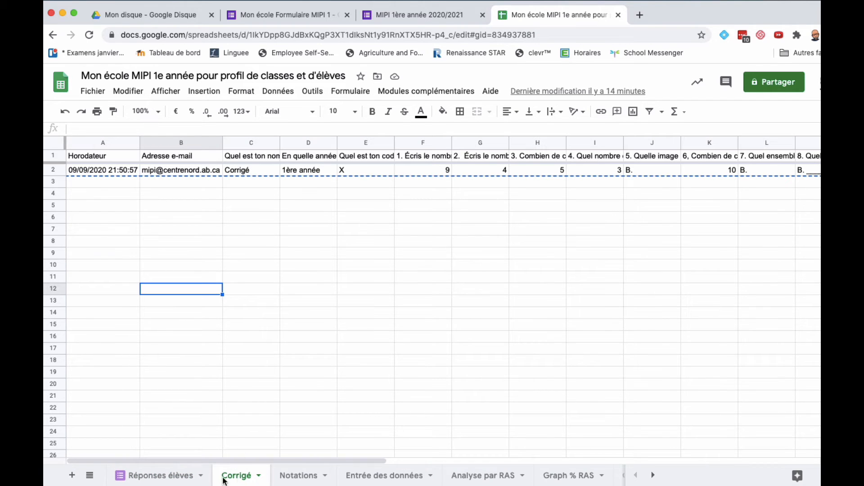
Step: Start regrading the form with Flubaroo from the Réponses élèves sheet and agree to replace the existing grades
{"action": "left_click", "coordinate": [167, 476]}
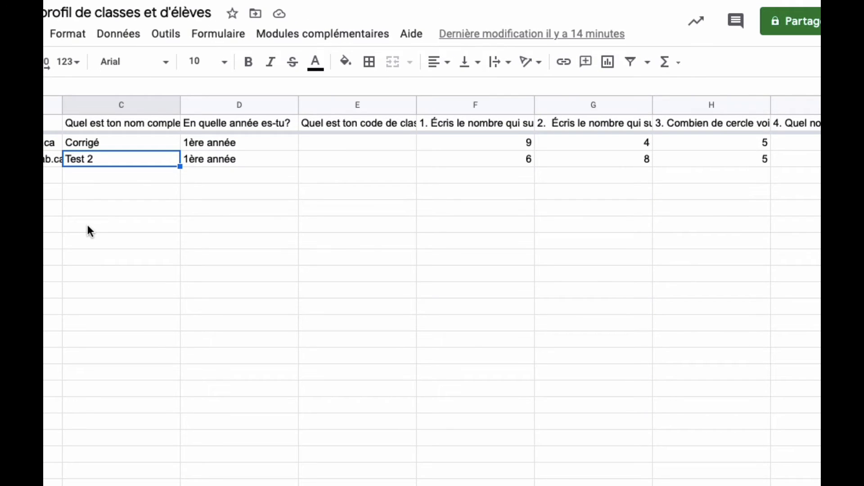
{"action": "left_click", "coordinate": [312, 35]}
{"action": "mouse_move", "coordinate": [312, 109]}
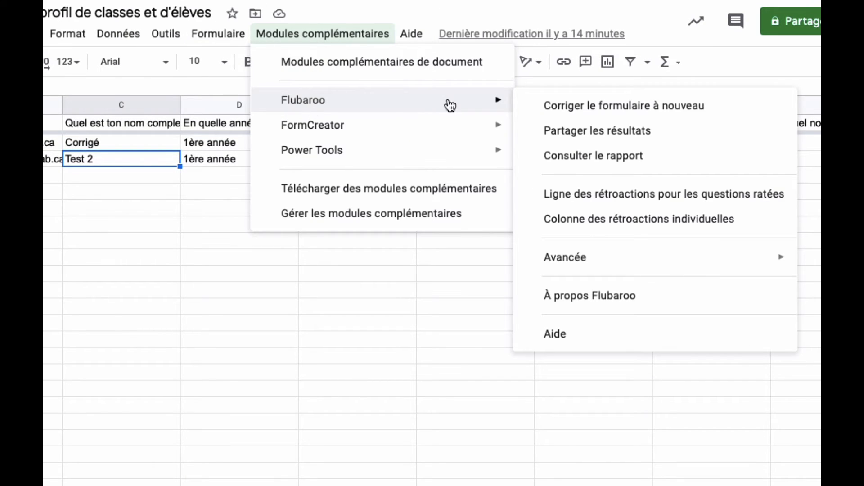
{"action": "left_click", "coordinate": [567, 108]}
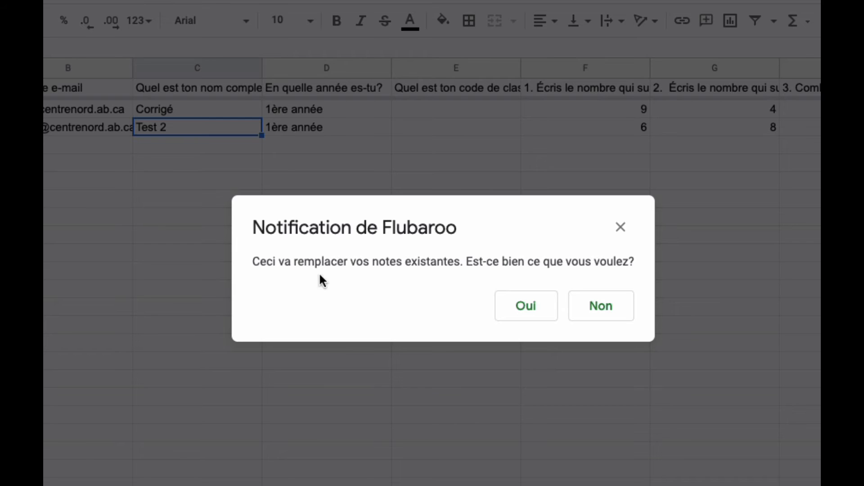
{"action": "left_click", "coordinate": [526, 310]}
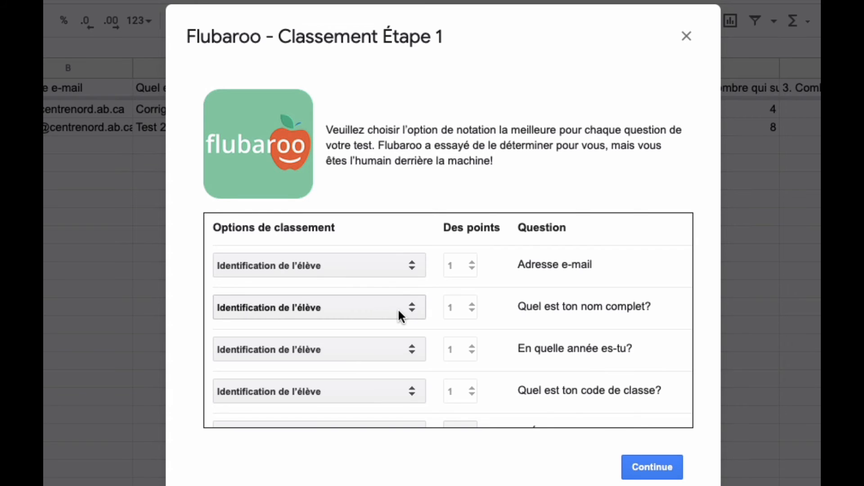
Step: Review the grading options for each question and set "En quelle année es-tu?" to Classement normal
{"action": "scroll", "coordinate": [399, 311], "scroll_direction": "down", "scroll_amount": 1}
{"action": "scroll", "coordinate": [399, 310], "scroll_direction": "down", "scroll_amount": 2}
{"action": "scroll", "coordinate": [399, 311], "scroll_direction": "up", "scroll_amount": 3}
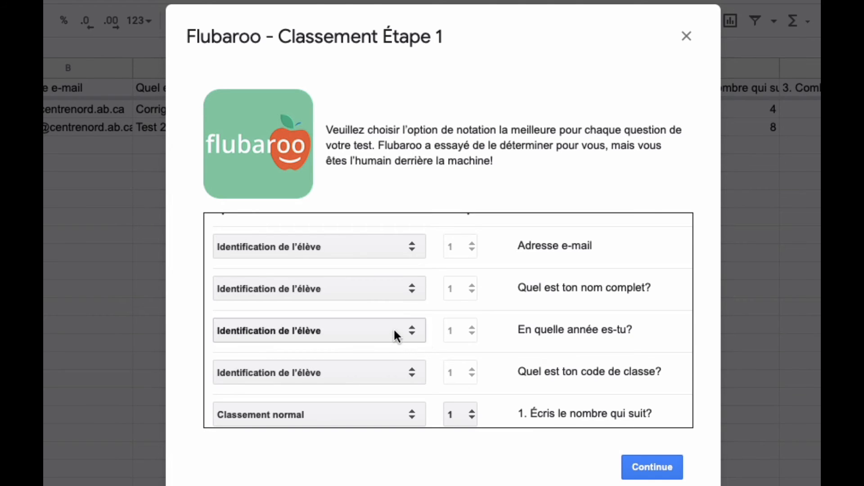
{"action": "left_click", "coordinate": [412, 332]}
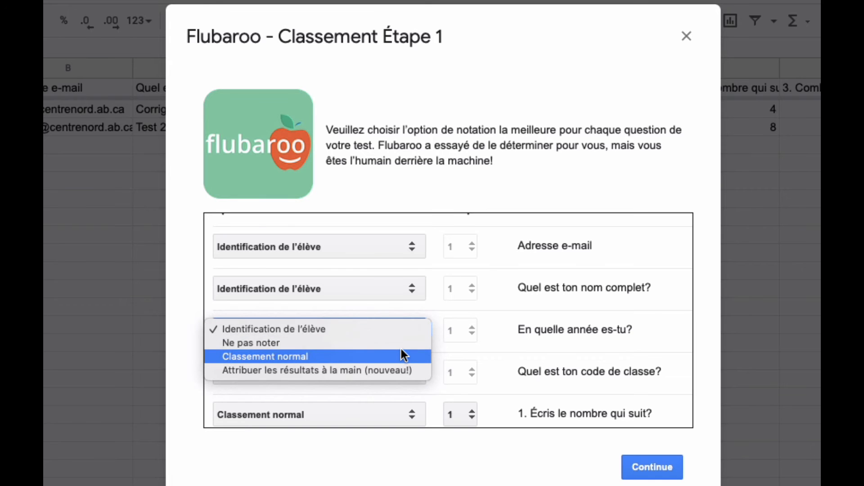
{"action": "left_click", "coordinate": [401, 350]}
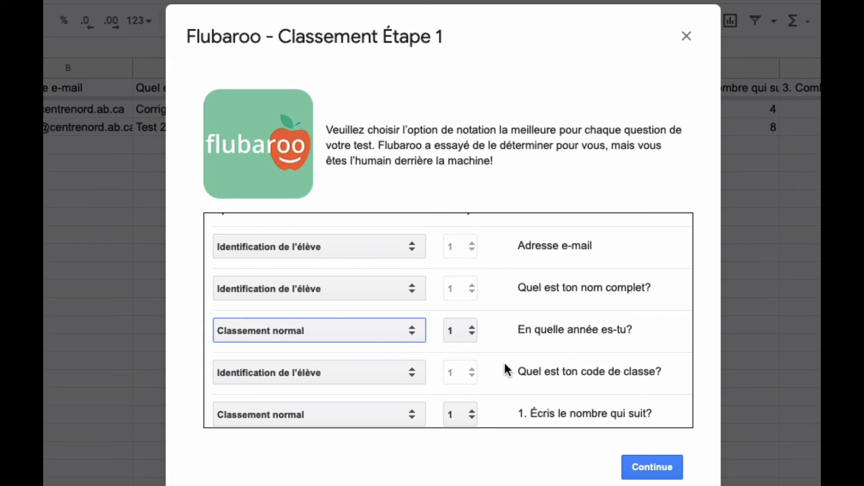
Step: Set "En quelle année es-tu?" to Identification de l'élève, check the remaining questions' grading options, and continue to the answer-key selection
{"action": "left_click", "coordinate": [410, 334]}
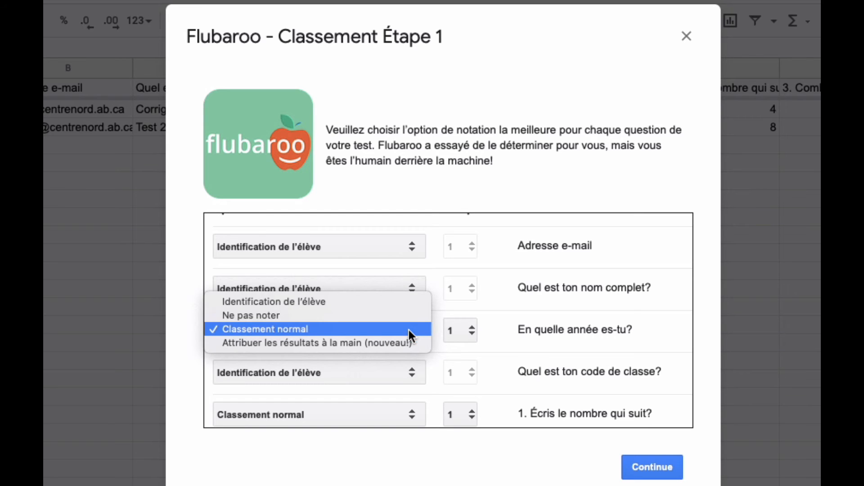
{"action": "left_click", "coordinate": [403, 303]}
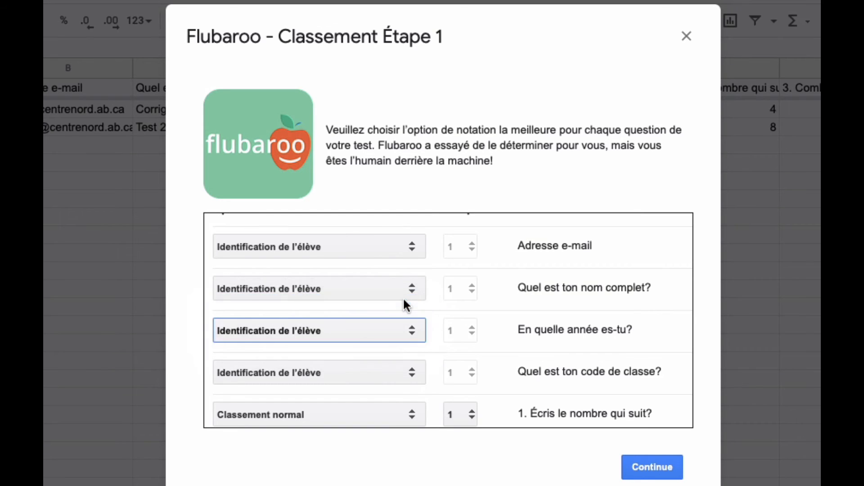
{"action": "scroll", "coordinate": [526, 363], "scroll_direction": "down", "scroll_amount": 15}
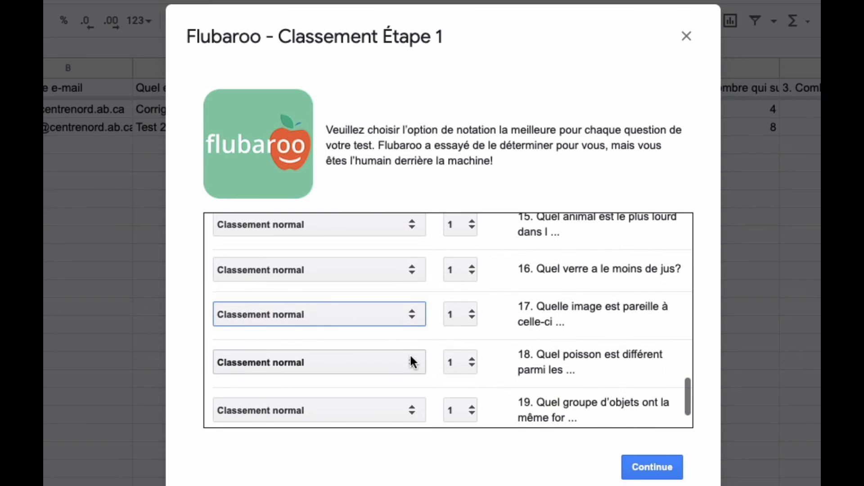
{"action": "scroll", "coordinate": [504, 288], "scroll_direction": "up", "scroll_amount": 15}
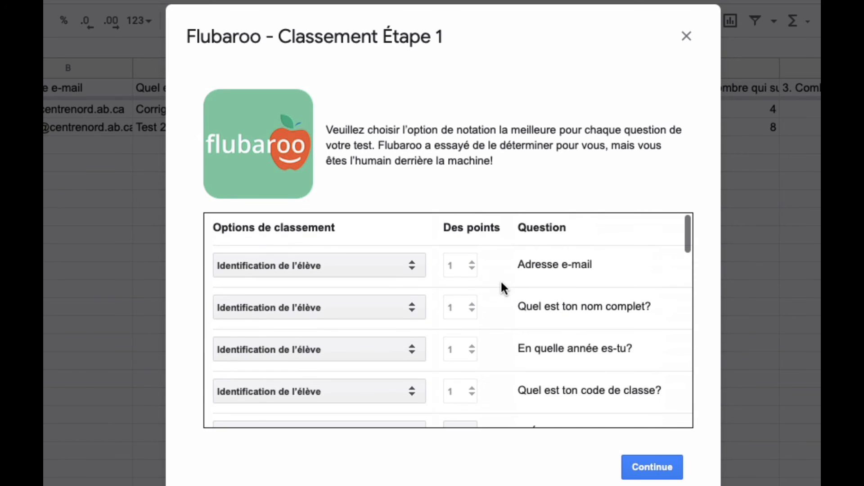
{"action": "scroll", "coordinate": [514, 384], "scroll_direction": "down", "scroll_amount": 2}
{"action": "scroll", "coordinate": [515, 384], "scroll_direction": "down", "scroll_amount": 1}
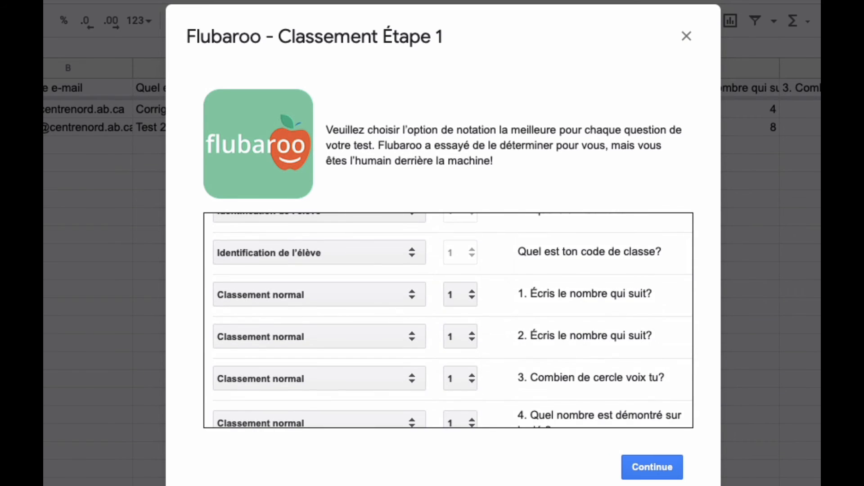
{"action": "left_click", "coordinate": [663, 471]}
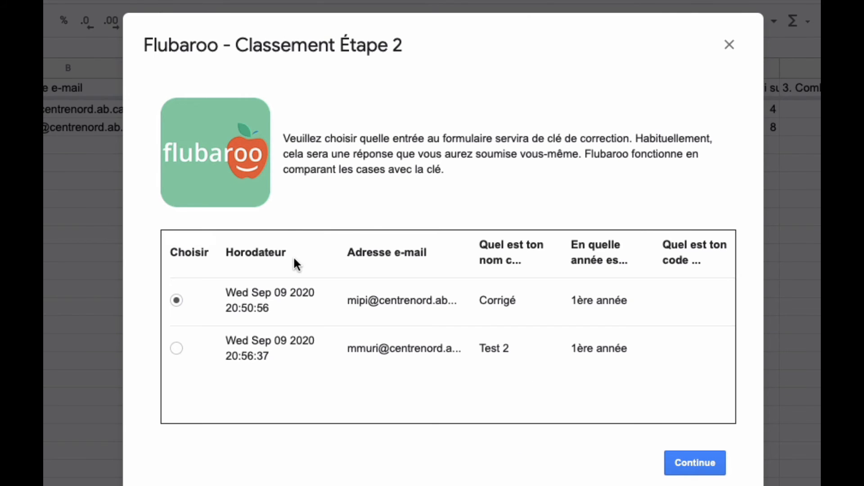
Step: Grade the form using the Corrigé submission as the answer key and dismiss the completion notice
{"action": "double_click", "coordinate": [505, 297]}
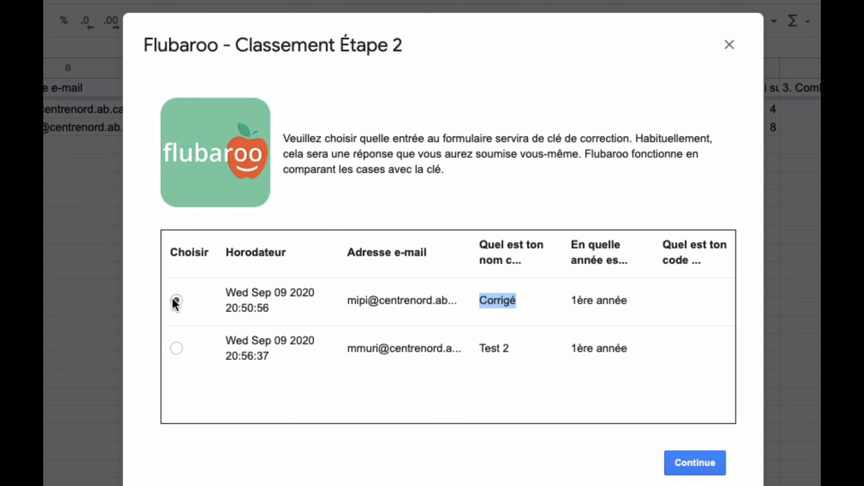
{"action": "left_click", "coordinate": [236, 295]}
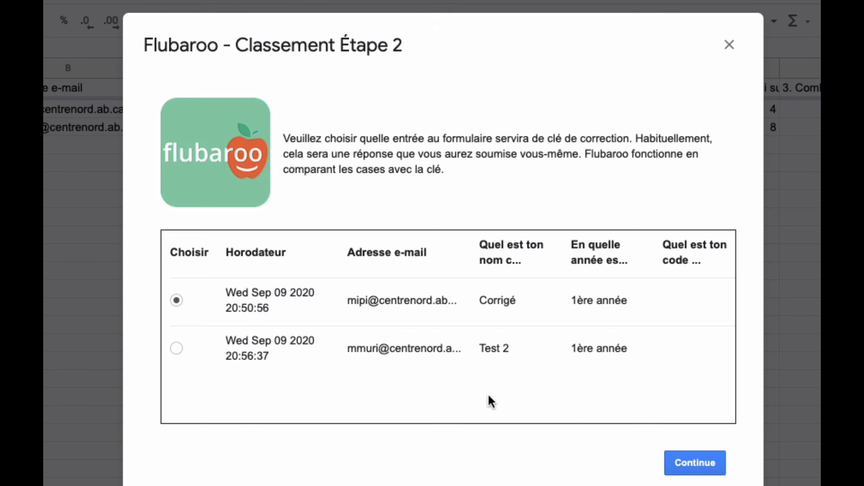
{"action": "left_click", "coordinate": [695, 464]}
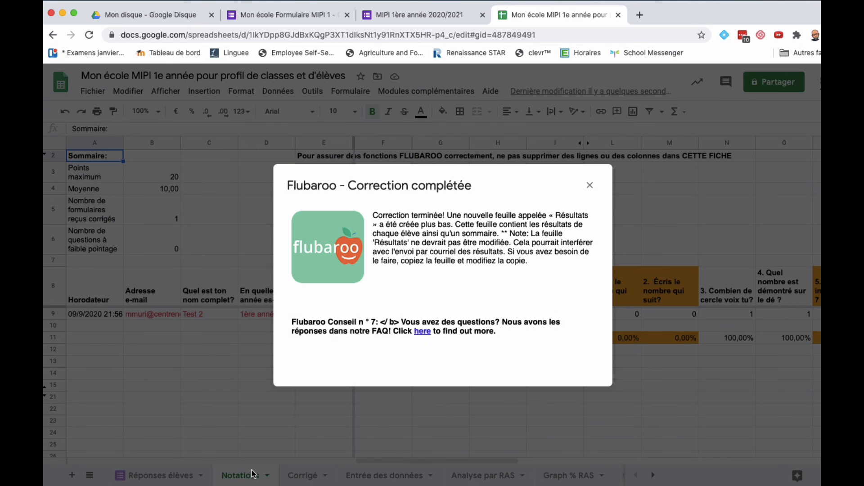
{"action": "left_click", "coordinate": [588, 186]}
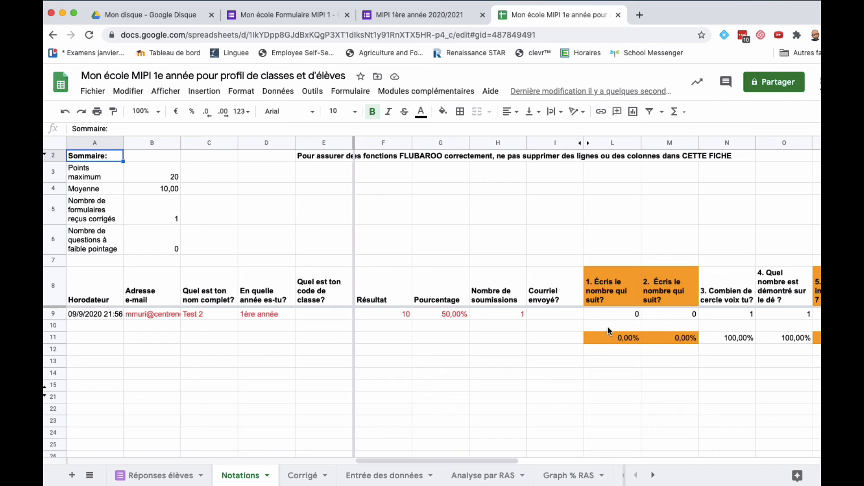
Step: Close the MIPI 1ère année 2020/2021 form page, view the Mon école Formulaire MIPI 1 editor, and return to the spreadsheet
{"action": "left_click", "coordinate": [482, 15]}
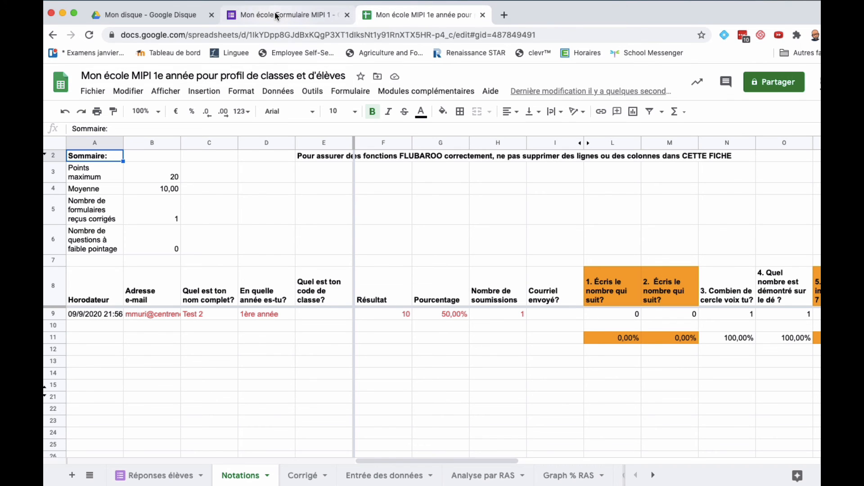
{"action": "left_click", "coordinate": [276, 16]}
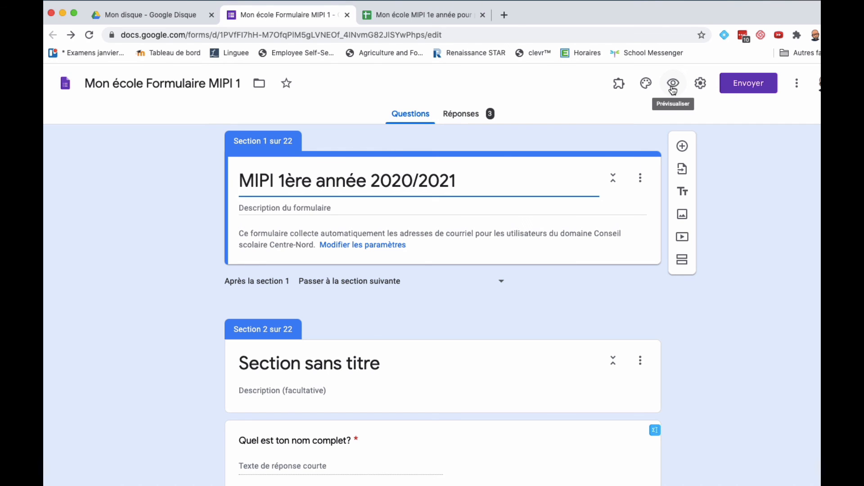
{"action": "left_click", "coordinate": [426, 16]}
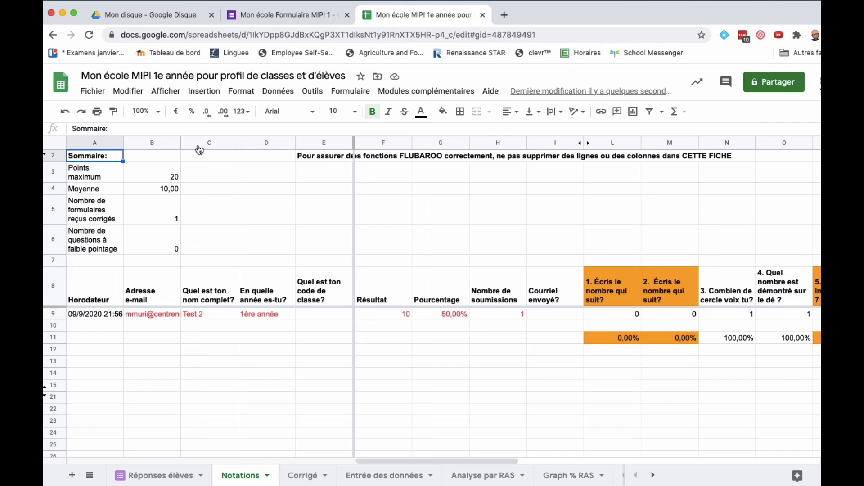
Step: Examine the submitted entries and the empty rows below them in the Réponses élèves sheet
{"action": "left_click", "coordinate": [135, 475]}
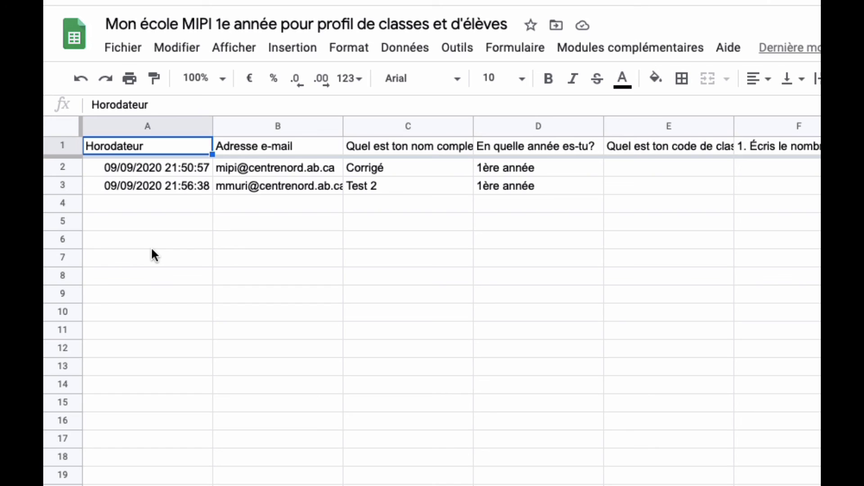
{"action": "left_click", "coordinate": [273, 204]}
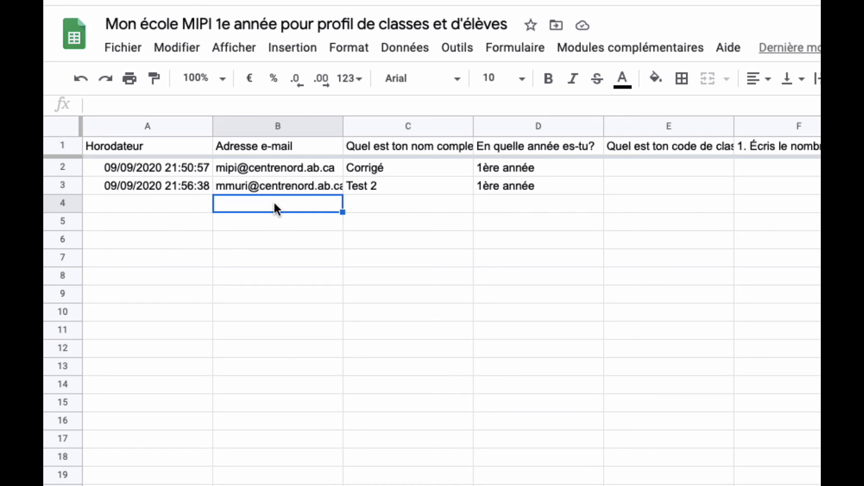
{"action": "key", "text": "Down"}
{"action": "key", "text": "Down"}
{"action": "key", "text": "Down"}
{"action": "key", "text": "Down"}
{"action": "key", "text": "Down"}
{"action": "key", "text": "Down"}
{"action": "key", "text": "Down"}
{"action": "key", "text": "Down"}
{"action": "key", "text": "Down"}
{"action": "key", "text": "Down"}
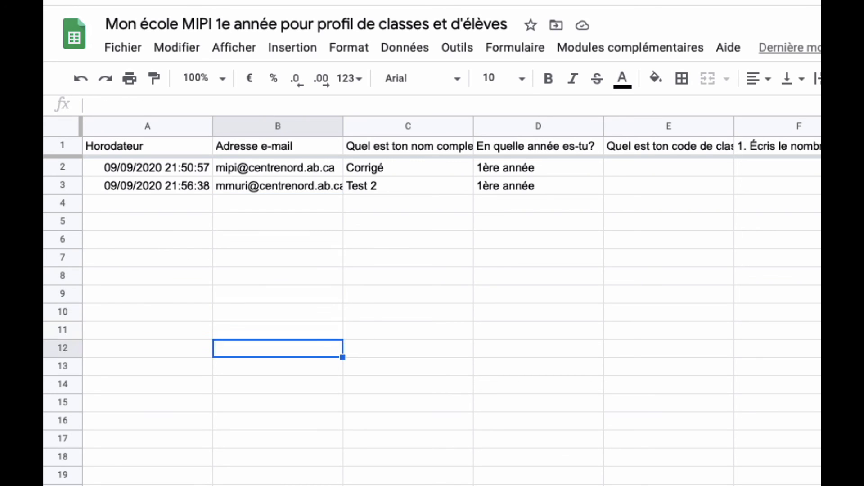
{"action": "key", "text": "Up"}
{"action": "key", "text": "Up"}
{"action": "key", "text": "Up"}
{"action": "key", "text": "Up"}
{"action": "key", "text": "Up"}
{"action": "key", "text": "Up"}
{"action": "key", "text": "Up"}
{"action": "key", "text": "Up"}
{"action": "key", "text": "Up"}
{"action": "key", "text": "Up"}
{"action": "key", "text": "Up"}
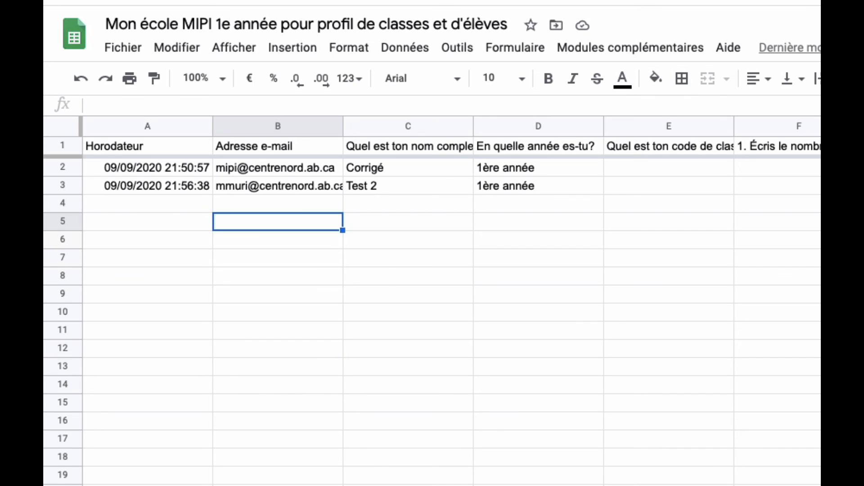
{"action": "key", "text": "Down"}
{"action": "key", "text": "Down"}
{"action": "key", "text": "Down"}
{"action": "key", "text": "Down"}
{"action": "key", "text": "Down"}
{"action": "key", "text": "Down"}
{"action": "key", "text": "Down"}
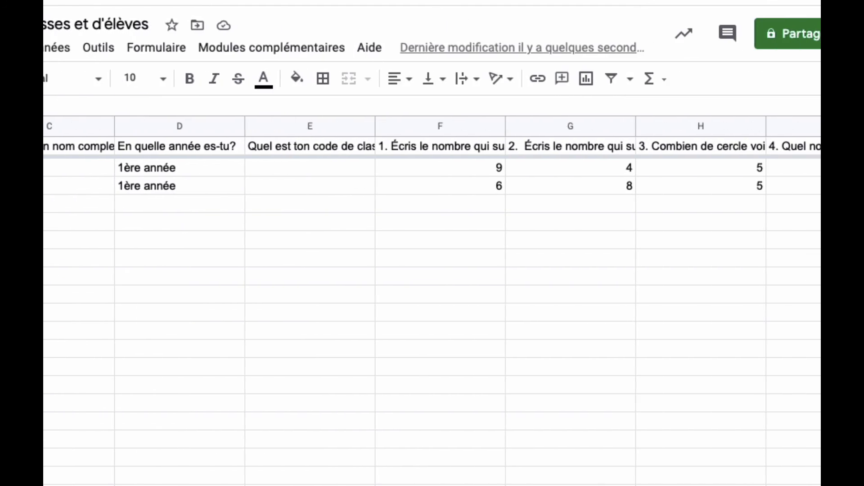
Step: Bring up Flubaroo's commands for regrading the form from the Réponses élèves sheet
{"action": "left_click", "coordinate": [268, 50]}
{"action": "mouse_move", "coordinate": [261, 125]}
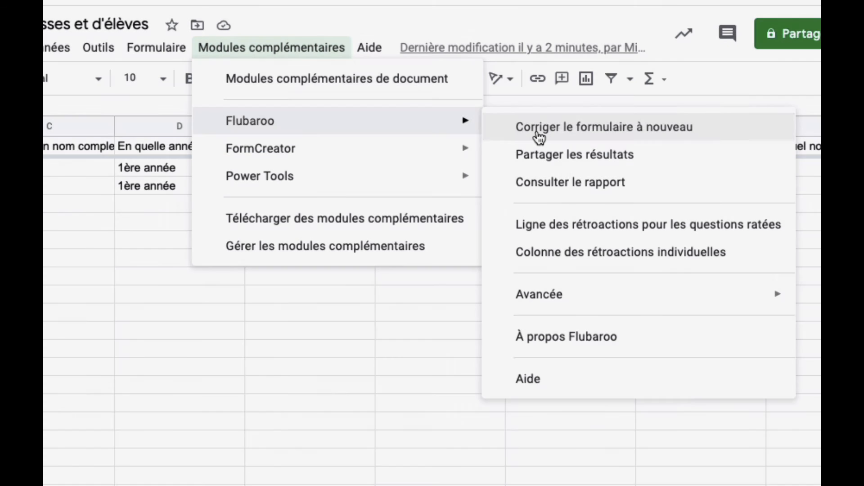